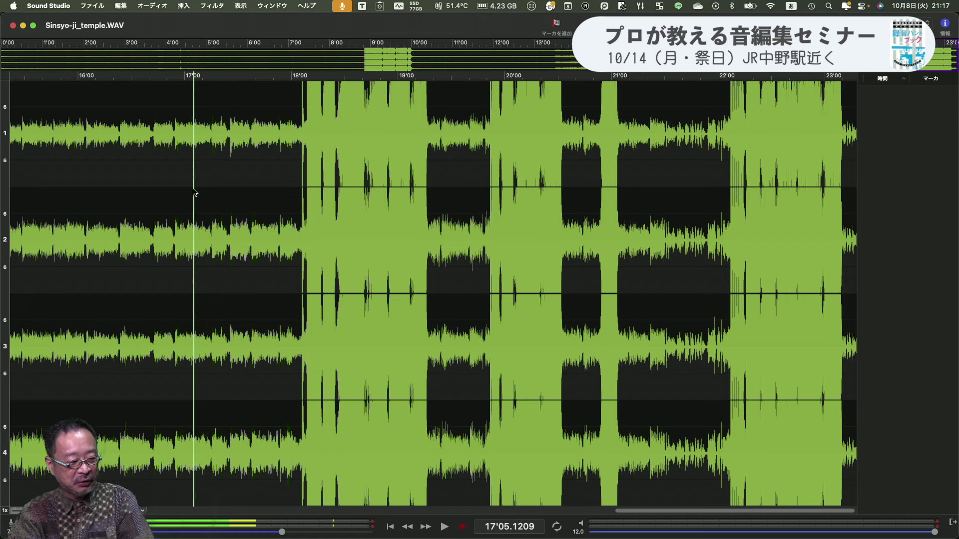
- Play the four-track recording from about 18'04, just before the loud section, and stop playback
left_click(298, 172)
key("space")
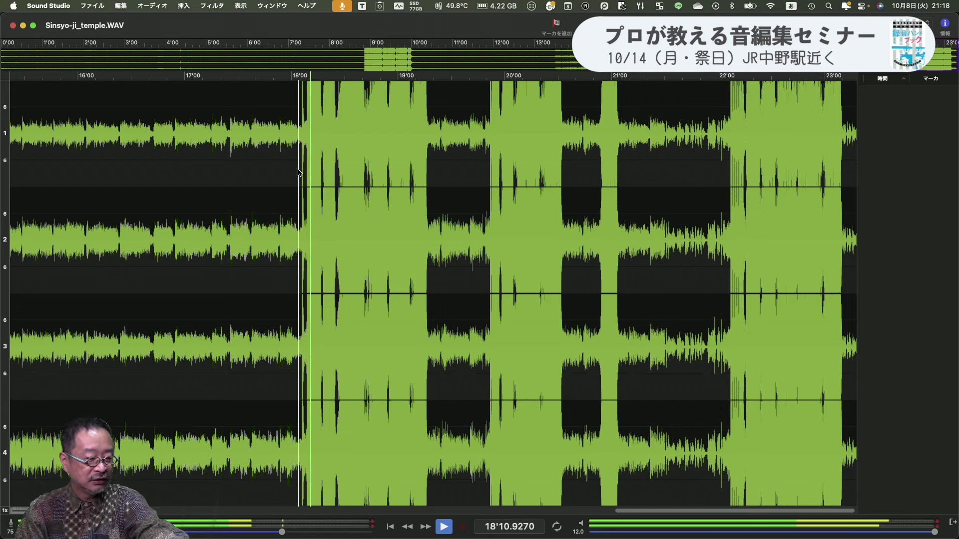
key("space")
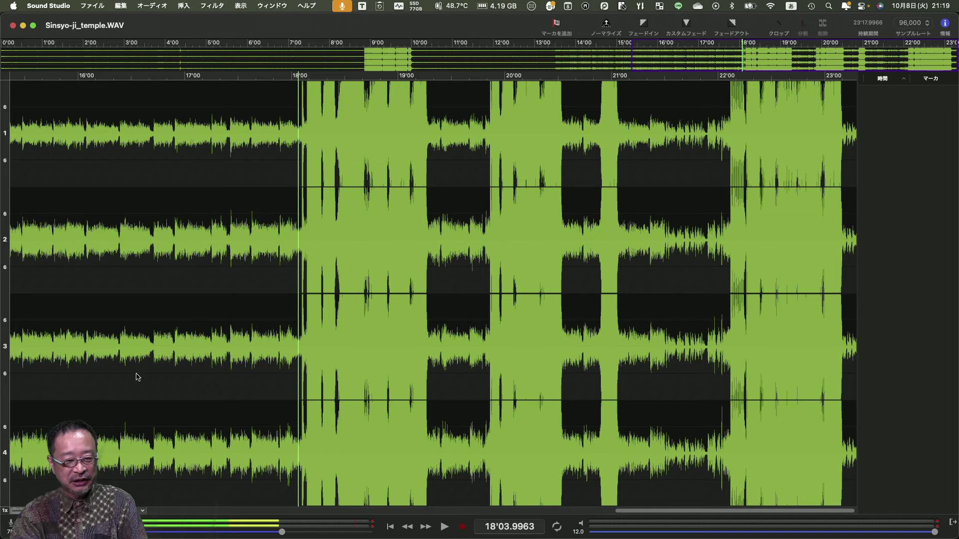
- Delete two tracks from the four-track recording so that only a left and right stereo pair is kept
left_click(183, 6)
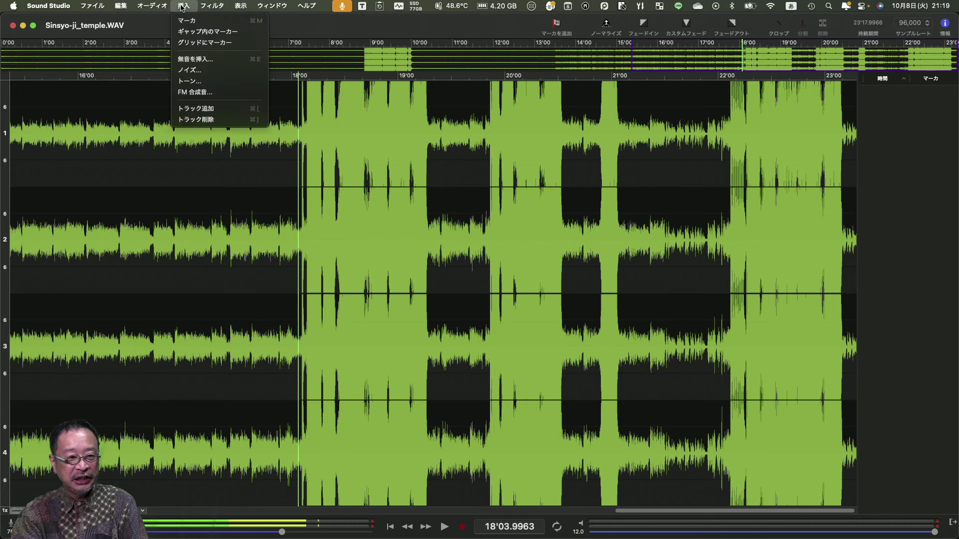
left_click(197, 120)
left_click(184, 6)
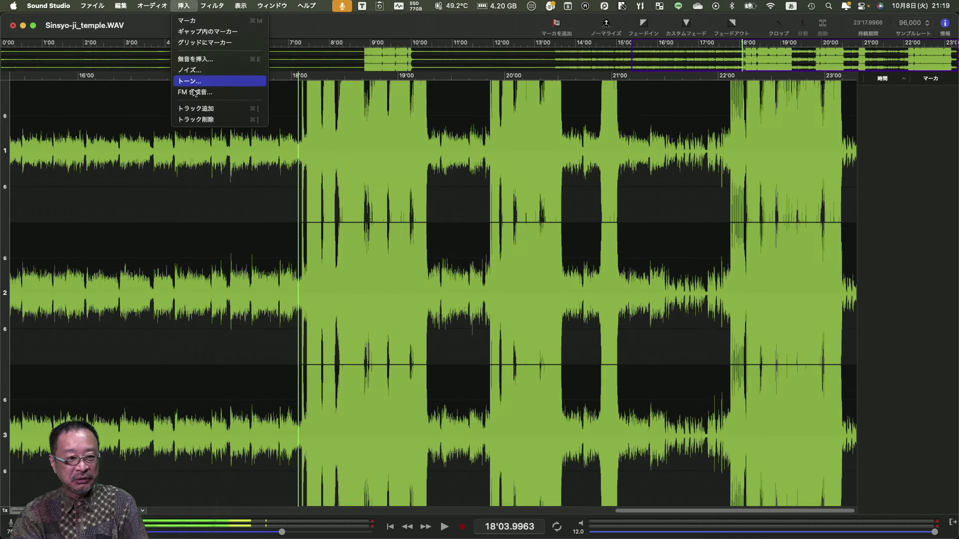
left_click(194, 120)
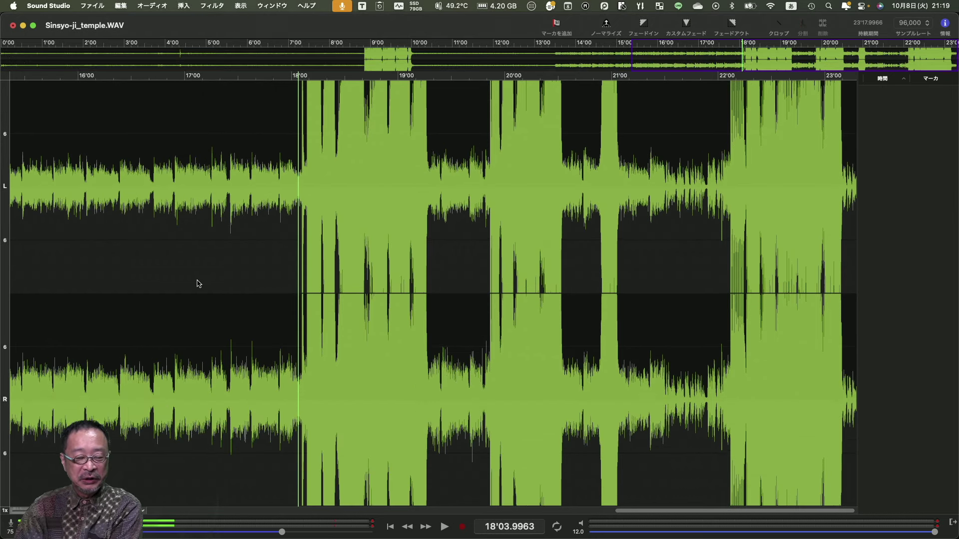
- Listen to the stereo recording from about 18'09 in the loud section and from about 17'51 in the quiet section
left_click(307, 160)
key("space")
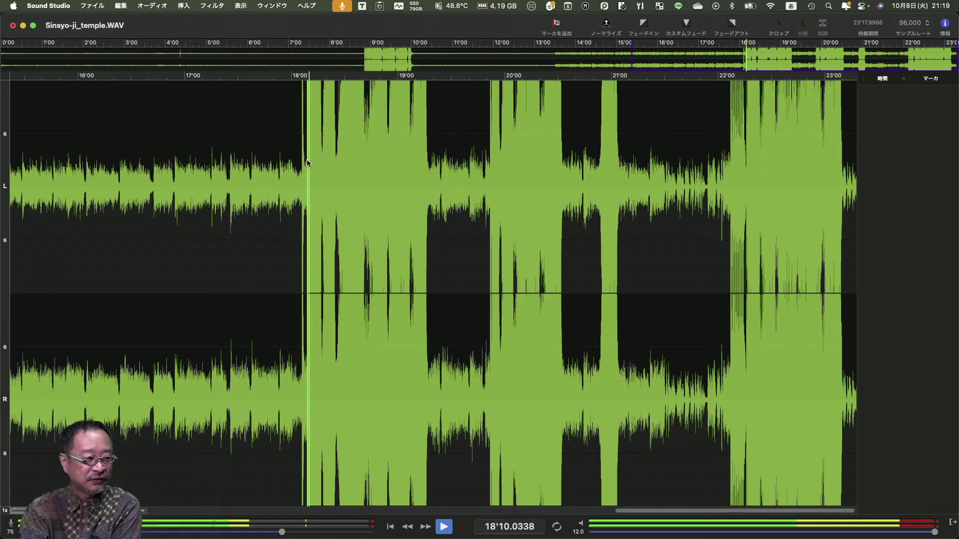
key("space")
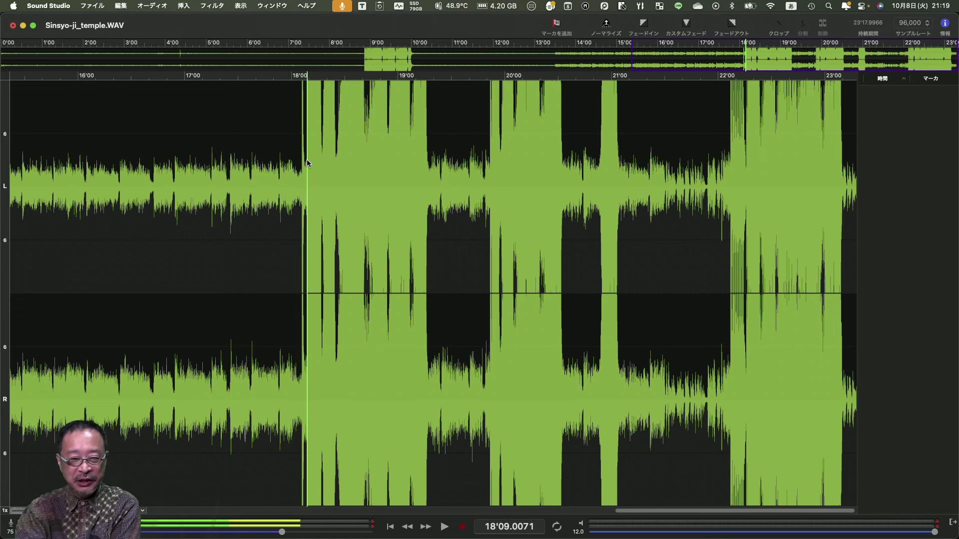
left_click(275, 179)
key("space")
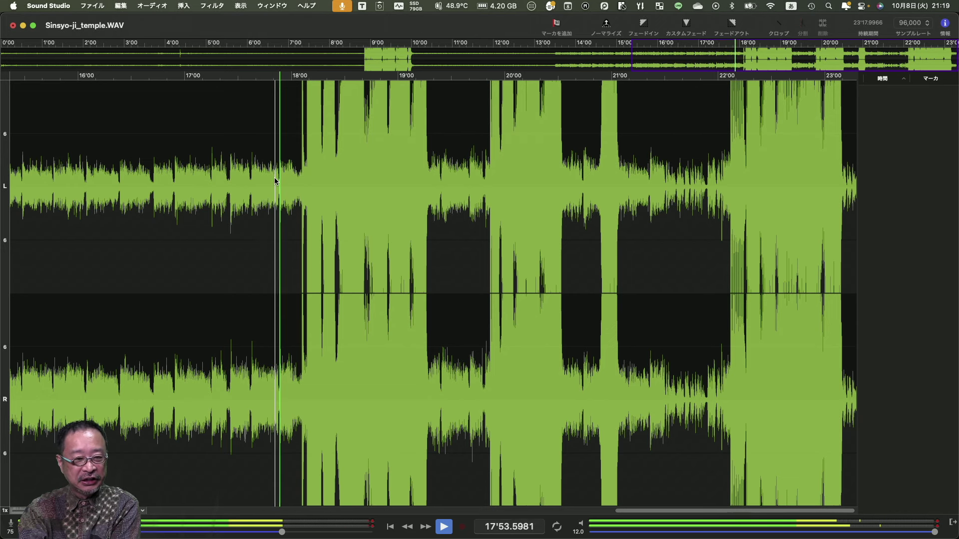
key("space")
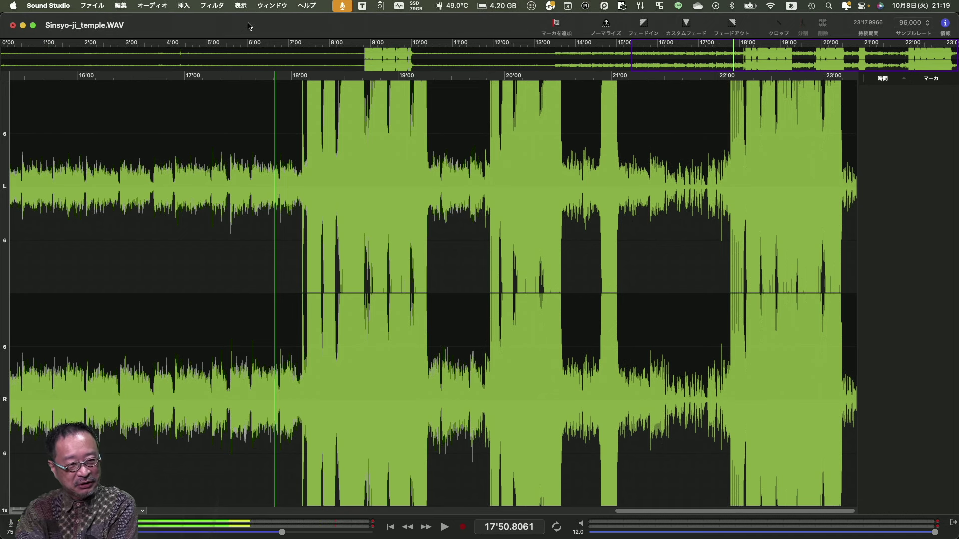
- Open the Dynamics Compressor for the whole recording and set its post gain to automatic
left_click(213, 6)
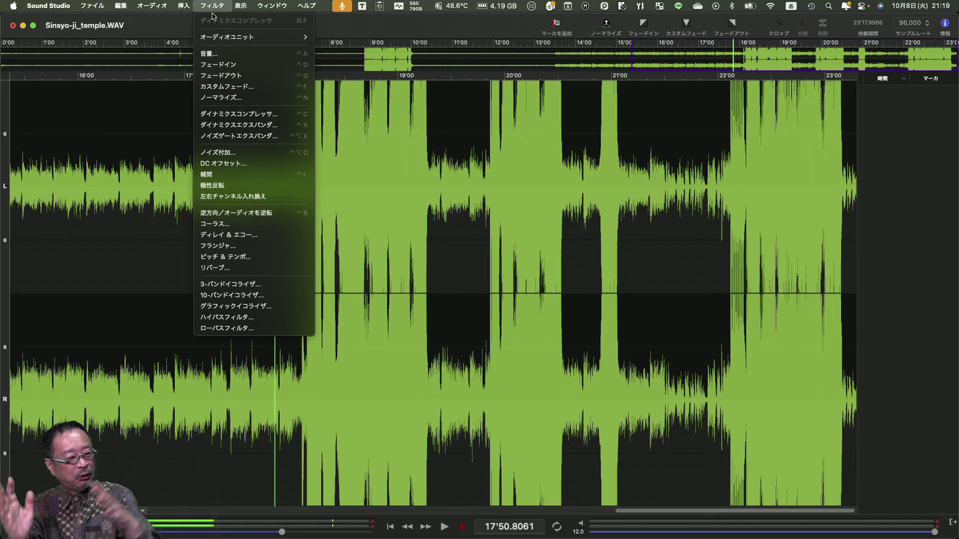
left_click(224, 115)
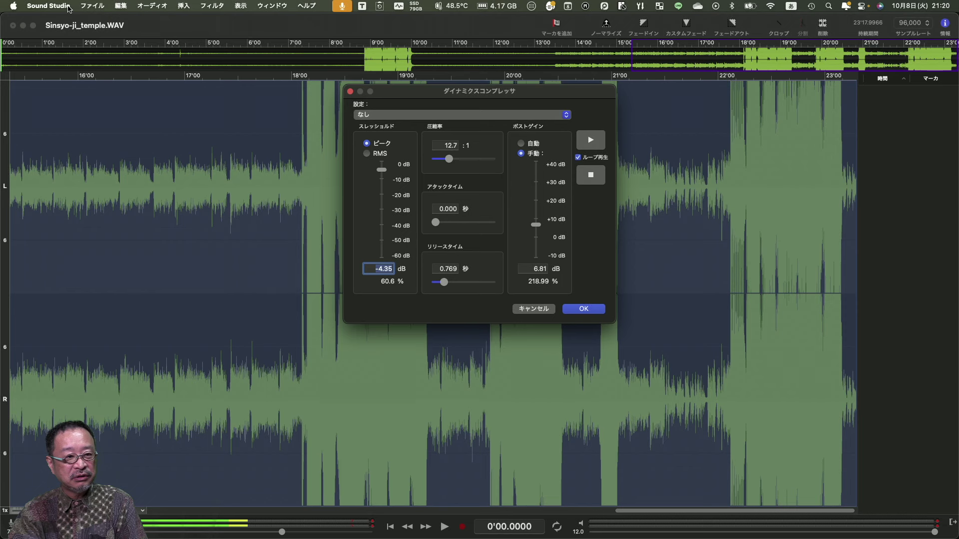
left_click(377, 155)
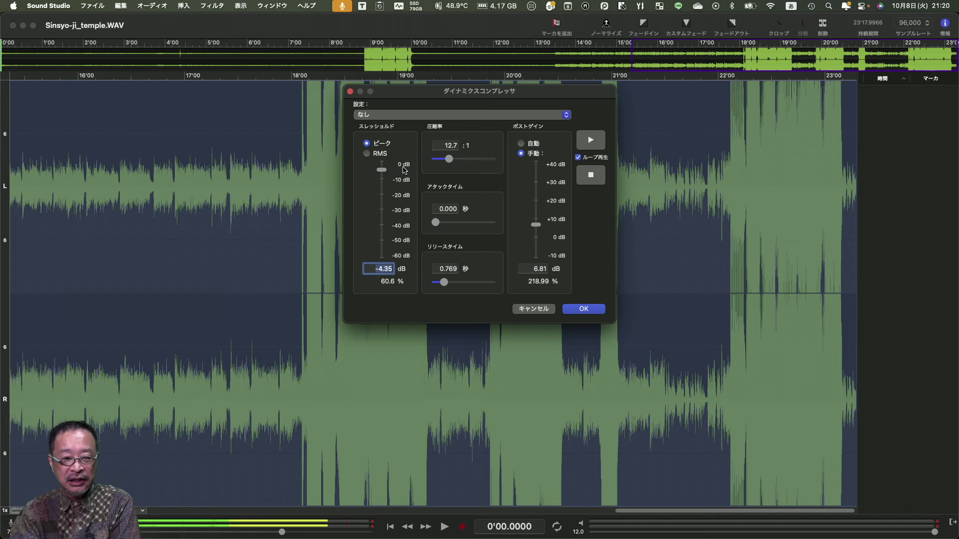
left_click(521, 144)
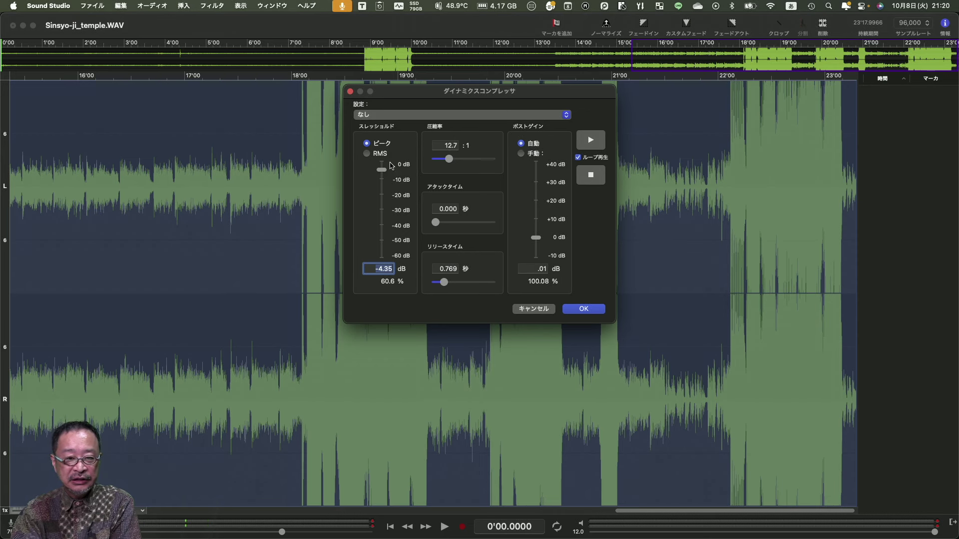
- Set the compressor threshold to RMS at about -19.59 dB and the ratio to 10.4:1, and apply the compression
left_click_drag(382, 171, 384, 184)
left_click(368, 153)
left_click_drag(382, 188, 383, 196)
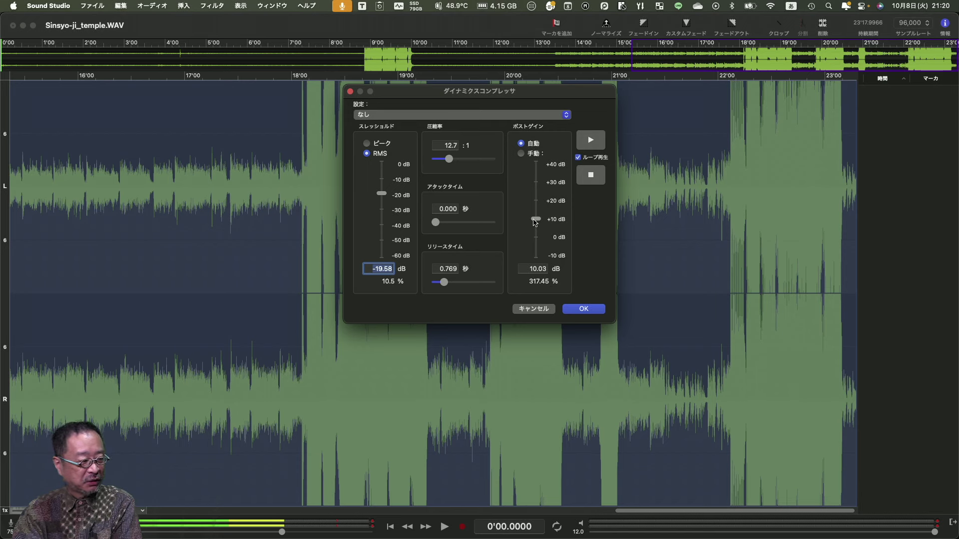
left_click(381, 193)
mouse_move(449, 158)
left_mouse_down()
mouse_move(474, 160)
mouse_move(437, 165)
mouse_move(448, 165)
left_mouse_up()
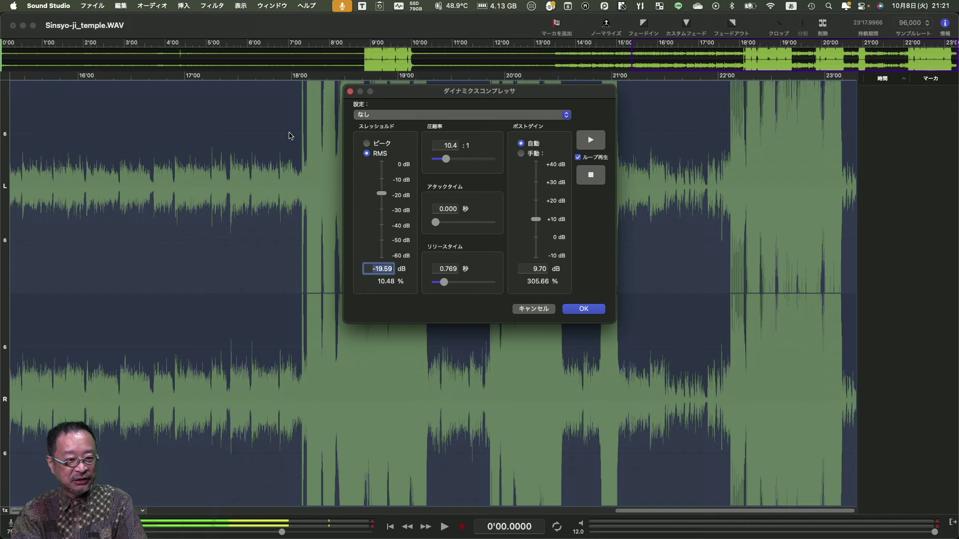
left_click(581, 308)
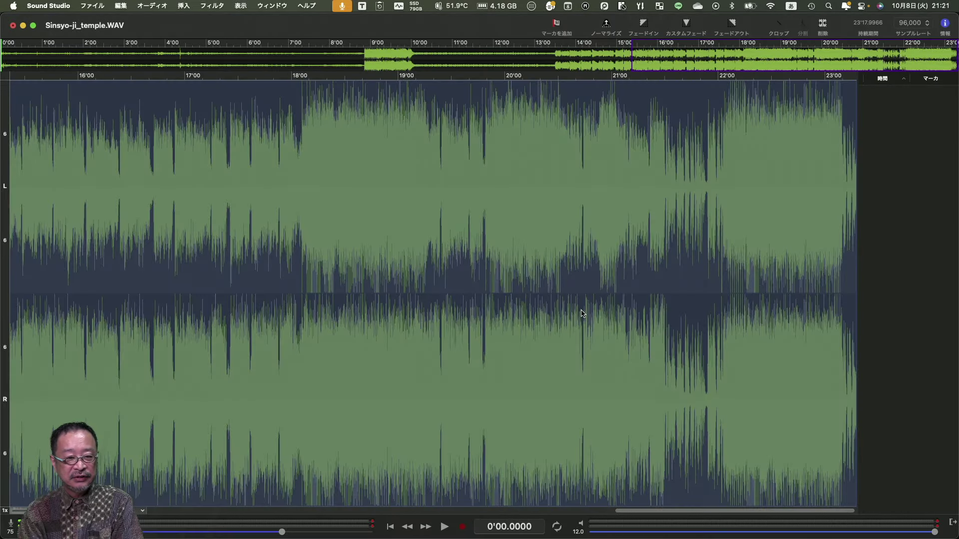
- Listen to the compressed recording from about 17'54 across the quiet-to-loud transition and from about 18'15 in the loud section
left_click(271, 224)
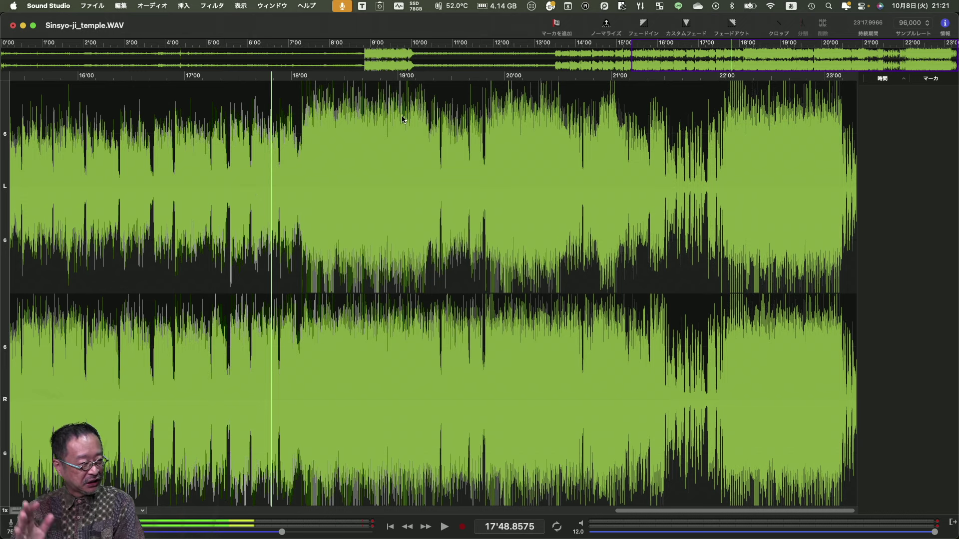
left_click(281, 166)
key("space")
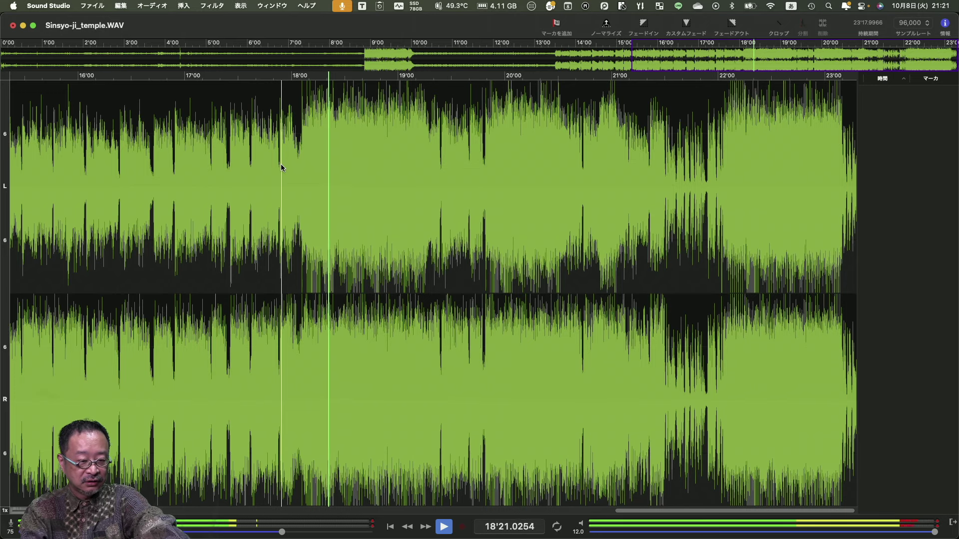
key("space")
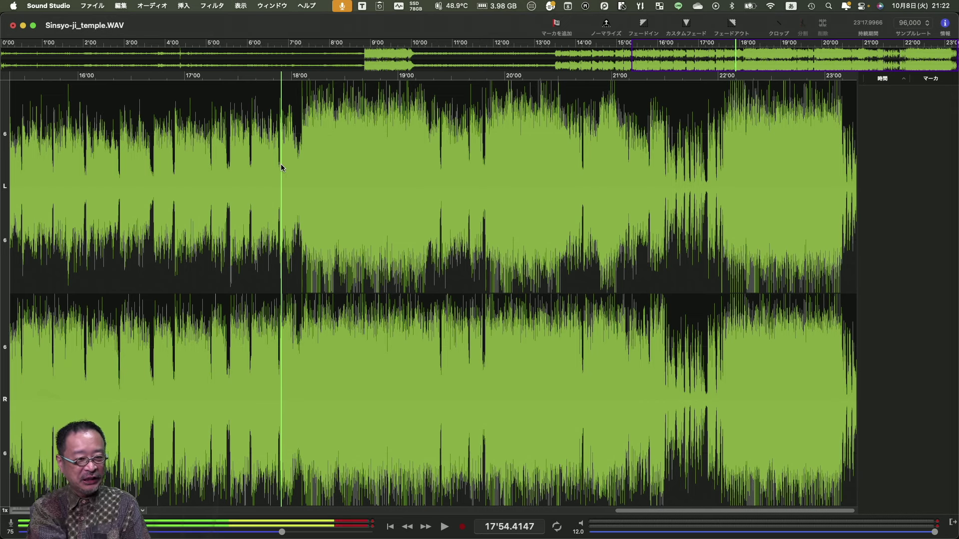
left_click(317, 164)
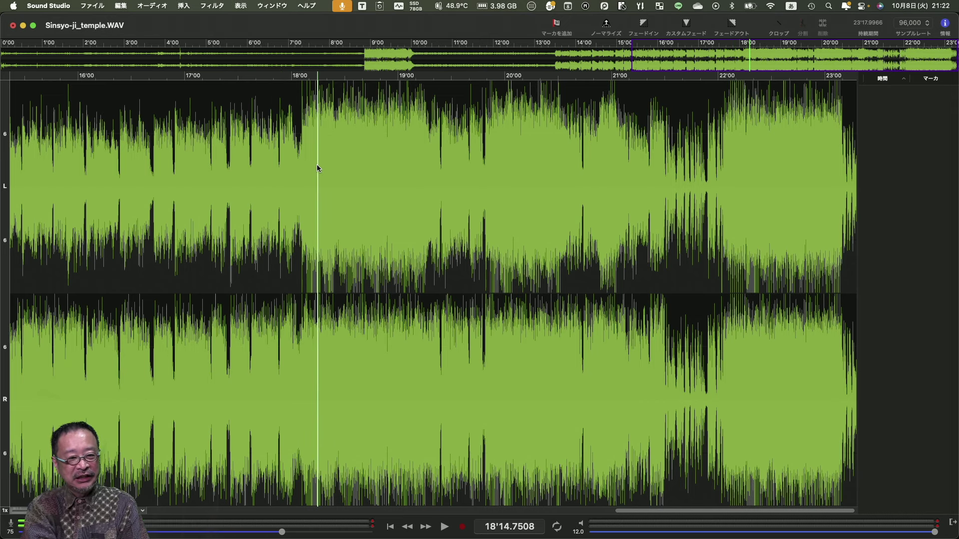
key("space")
key("space")
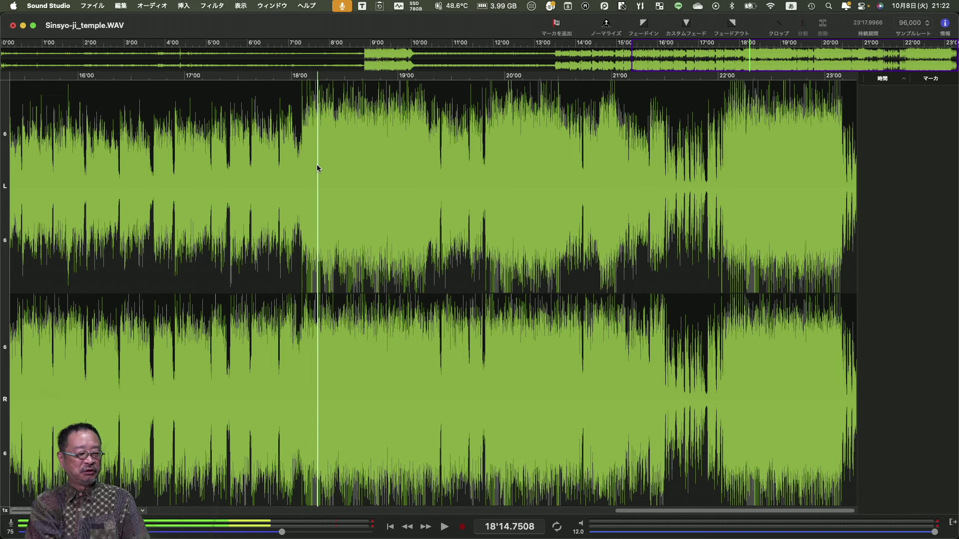